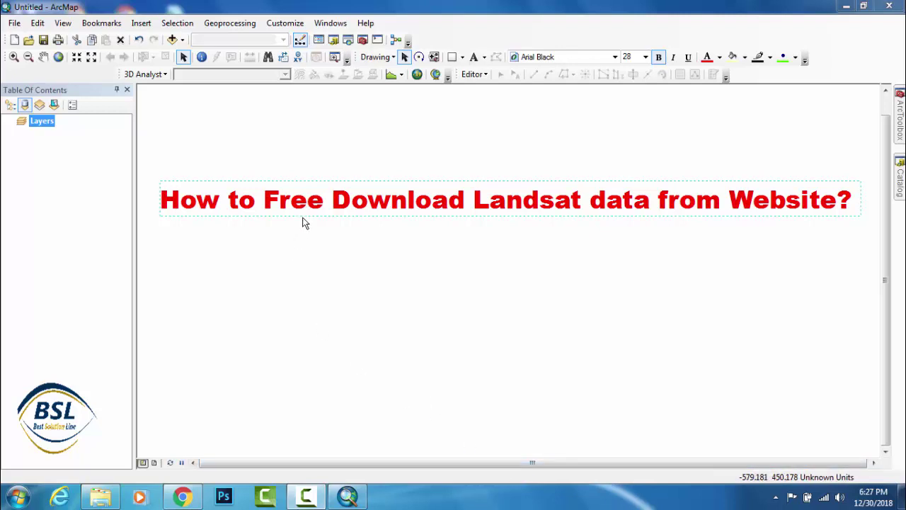
# - Search Google in Chrome for 'earth Explorer'
pyautogui.click(187, 497)
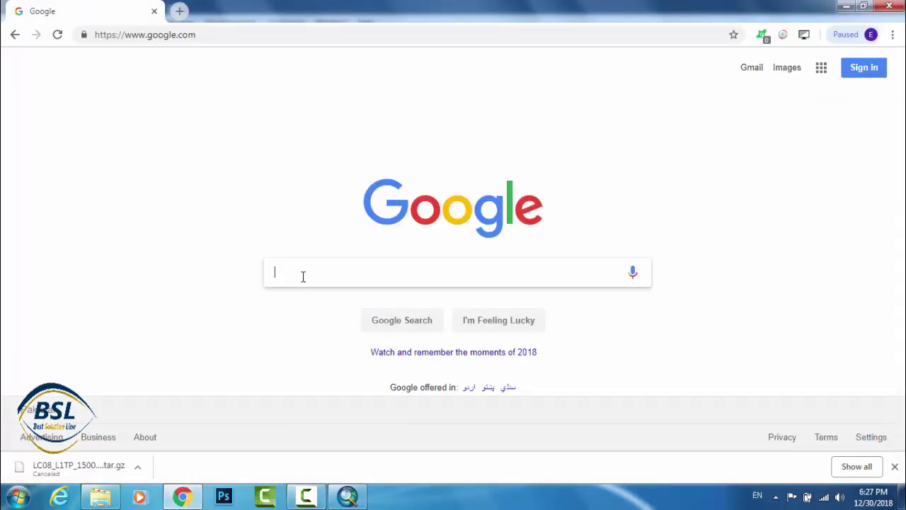
pyautogui.write('earth')
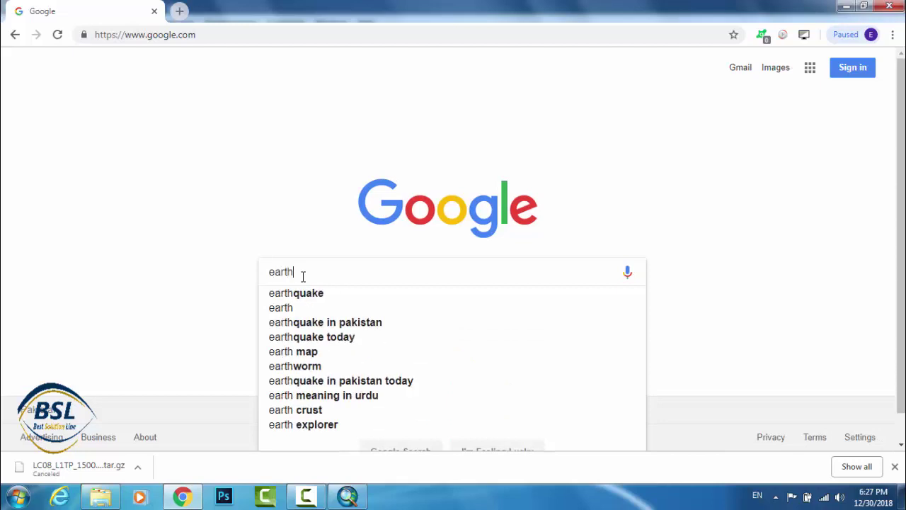
pyautogui.write(' E')
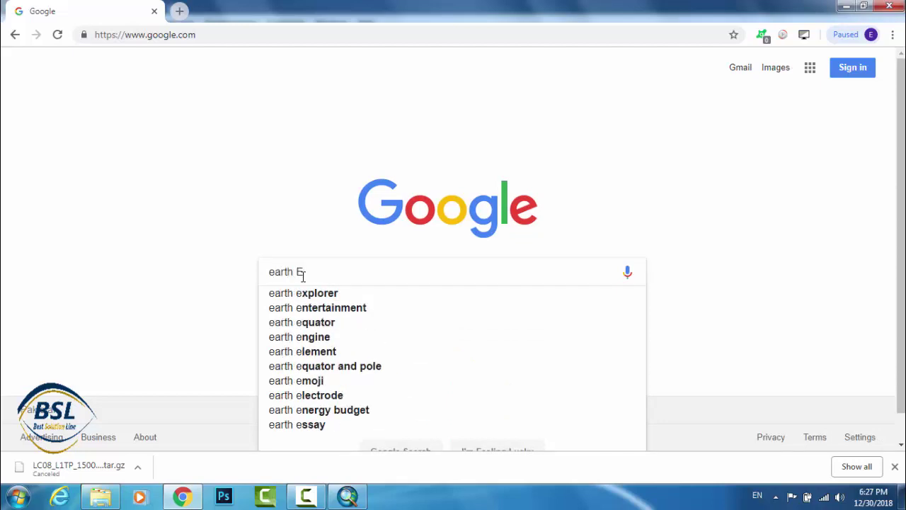
pyautogui.write('xplo')
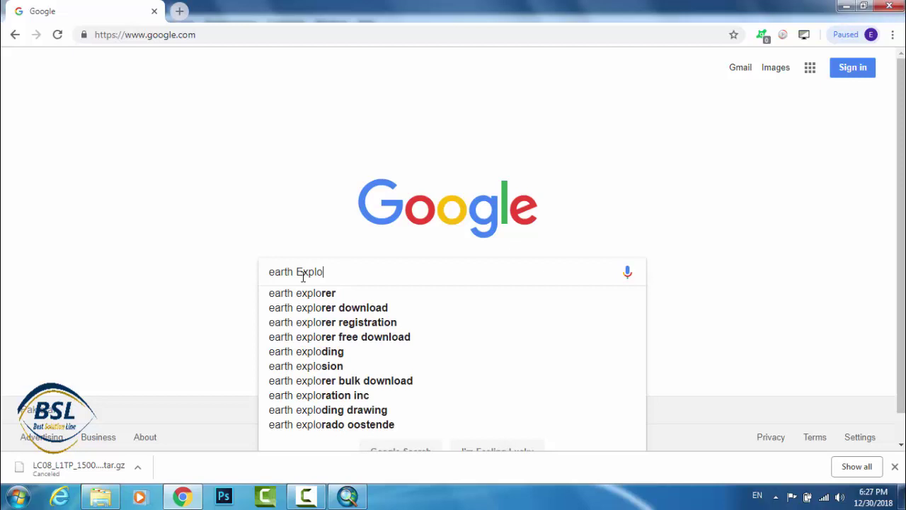
pyautogui.write('rer')
pyautogui.press('Return')
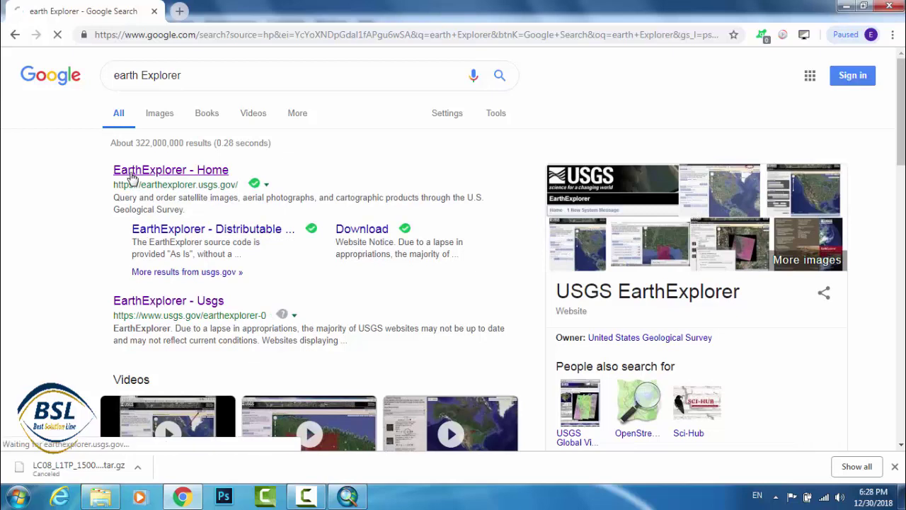
# - Go to the EarthExplorer - Home page from the results and select the Address/Place field
pyautogui.click(131, 177)
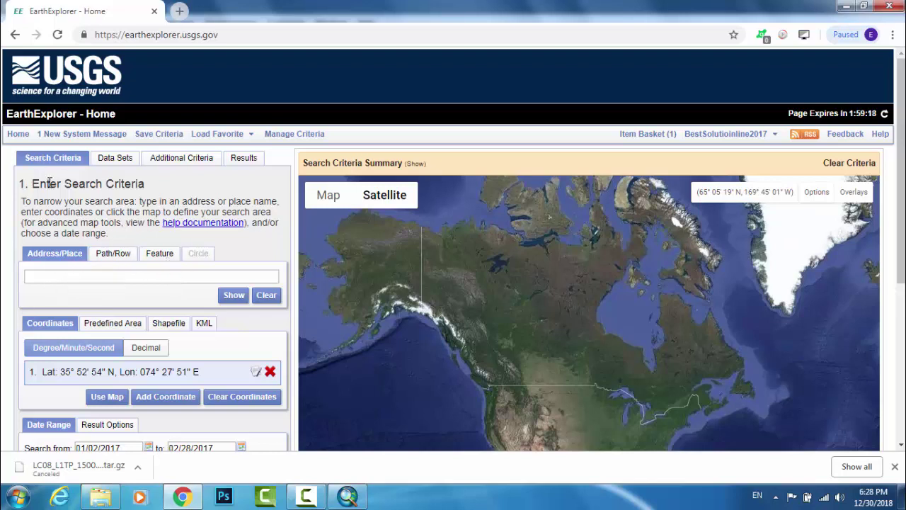
pyautogui.click(70, 278)
# - Look up Gilgit, Pakistan and add its coordinate 35°52'54" N, 074°27'51" E
pyautogui.write('Gil')
pyautogui.write('gat P')
pyautogui.write('akistan')
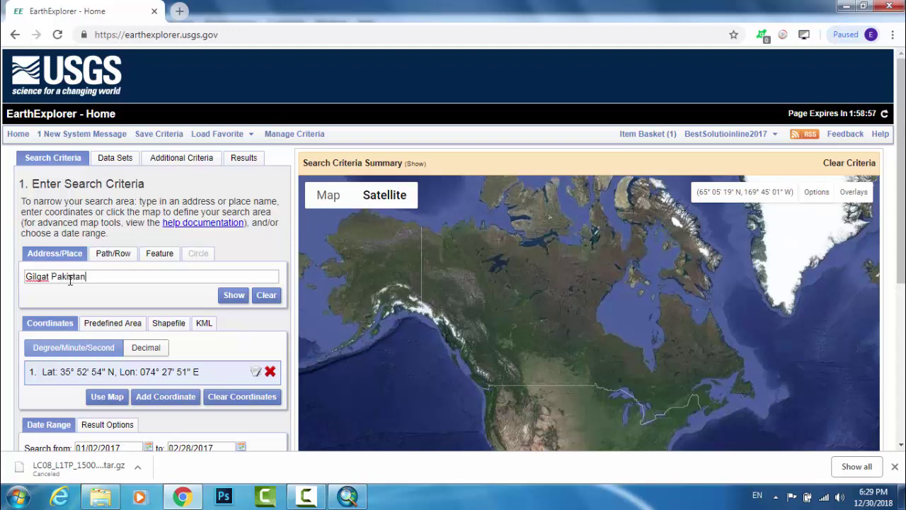
pyautogui.press('Return')
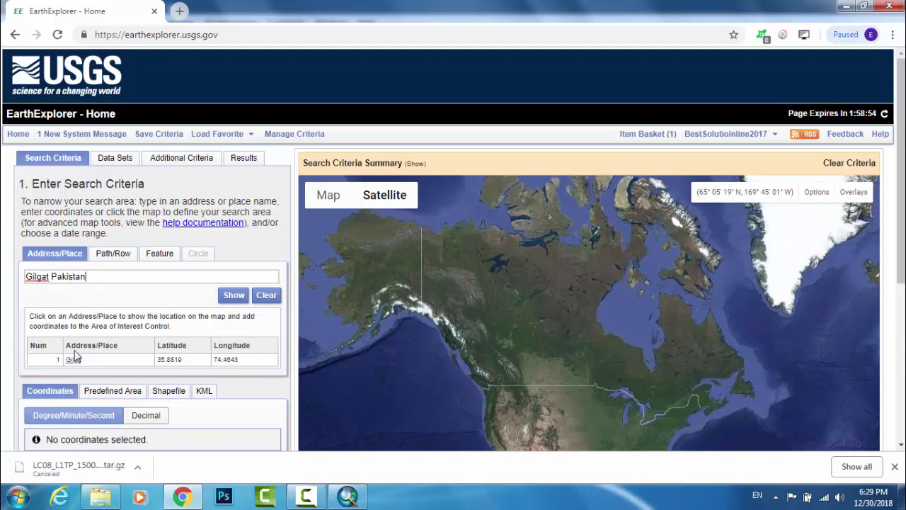
pyautogui.click(53, 276)
pyautogui.write('i')
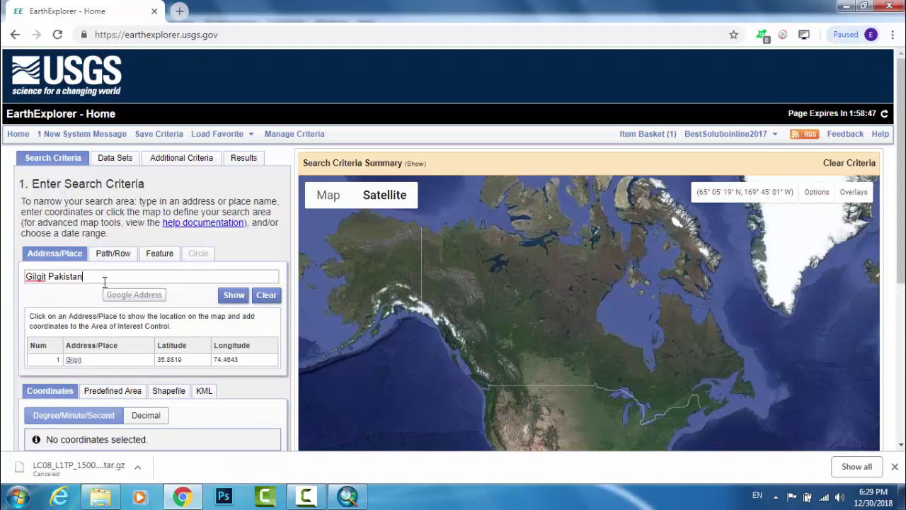
pyautogui.click(56, 292)
pyautogui.click(70, 360)
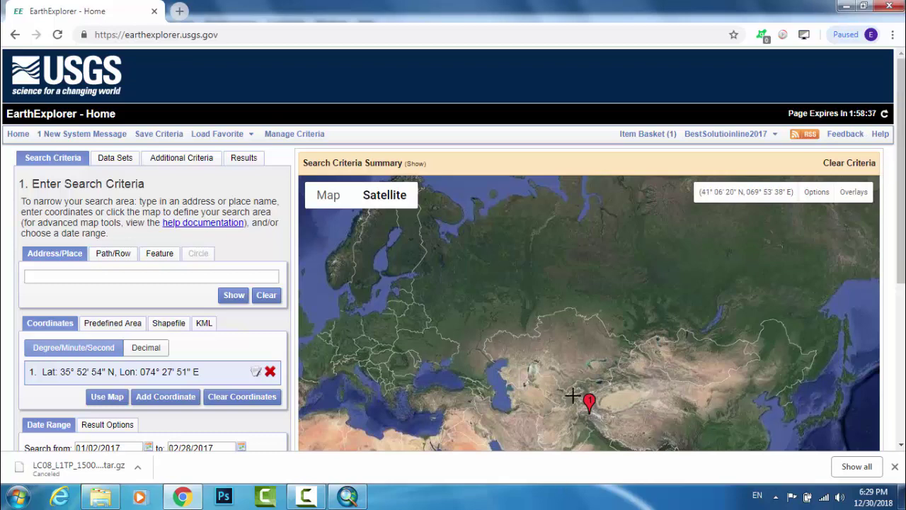
# - Zoom the map in on the Gilgit marker, then scroll down to the Date Range section
pyautogui.scroll(1, 579, 417)
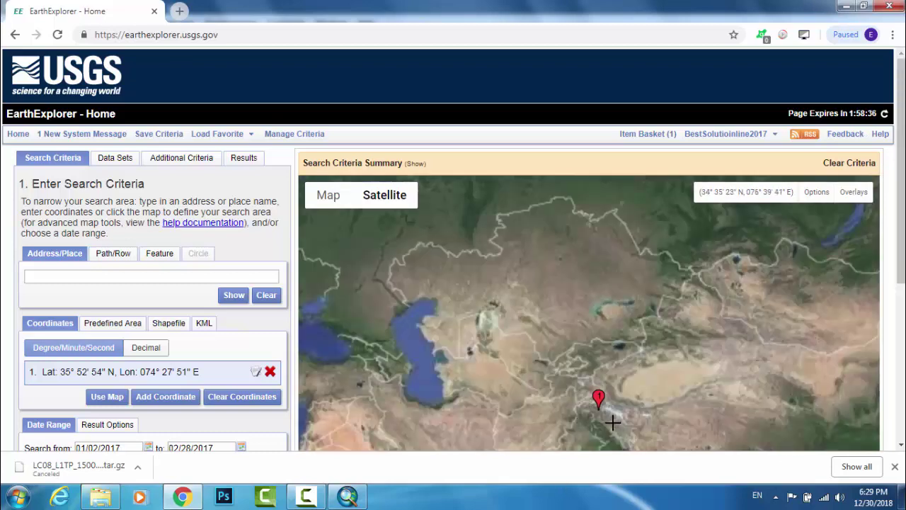
pyautogui.scroll(2, 613, 419)
pyautogui.scroll(1, 556, 390)
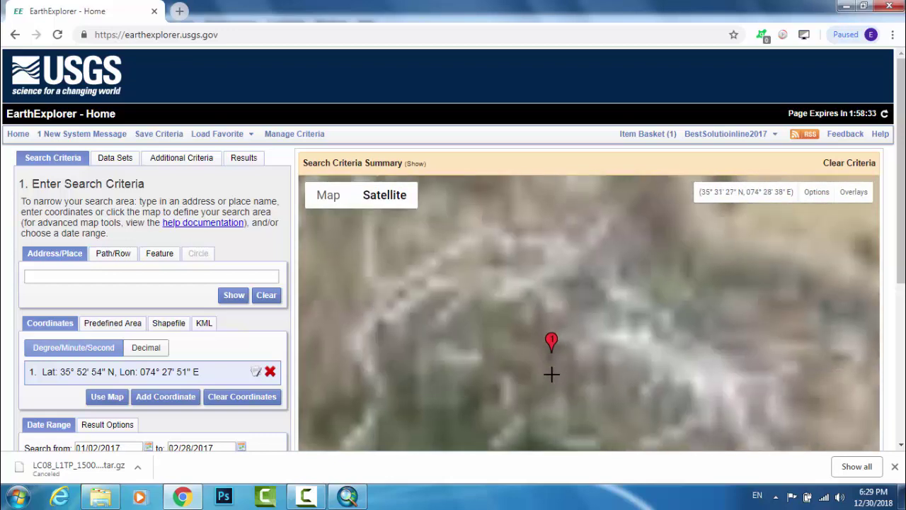
pyautogui.scroll(1, 552, 356)
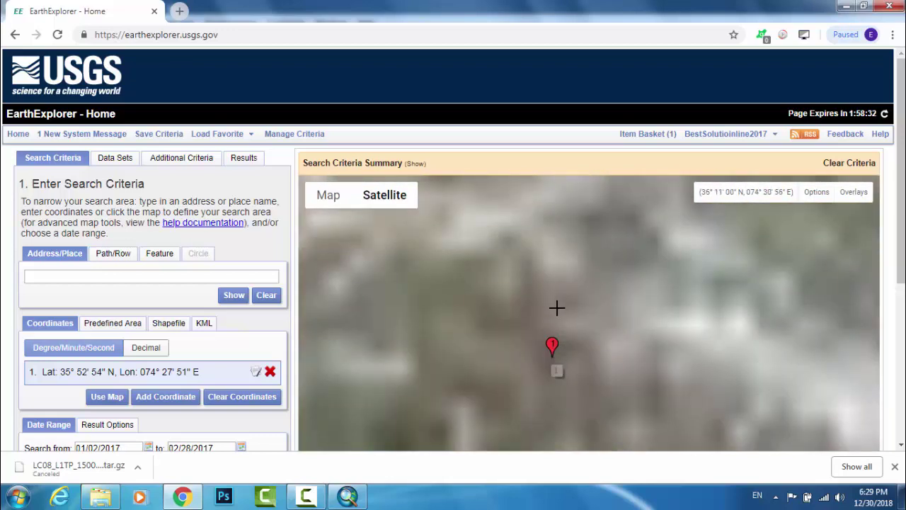
pyautogui.scroll(-5, 545, 315)
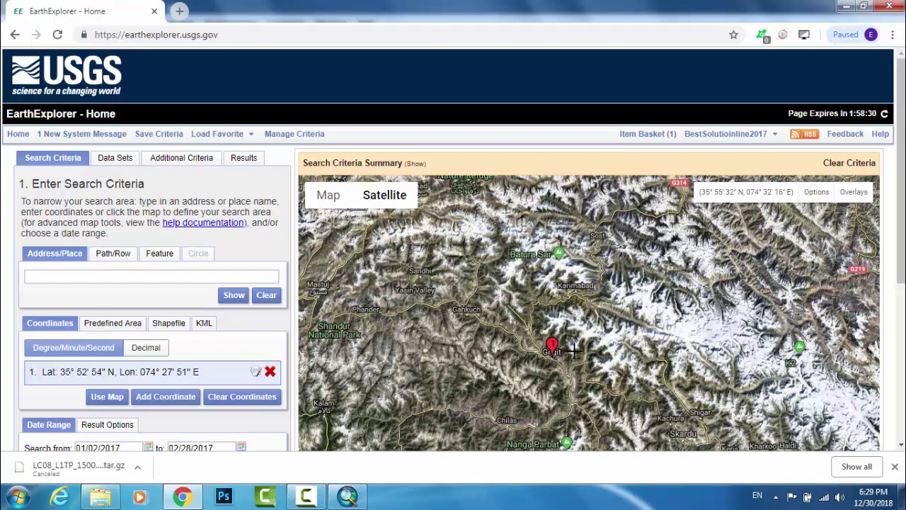
pyautogui.scroll(2, 551, 357)
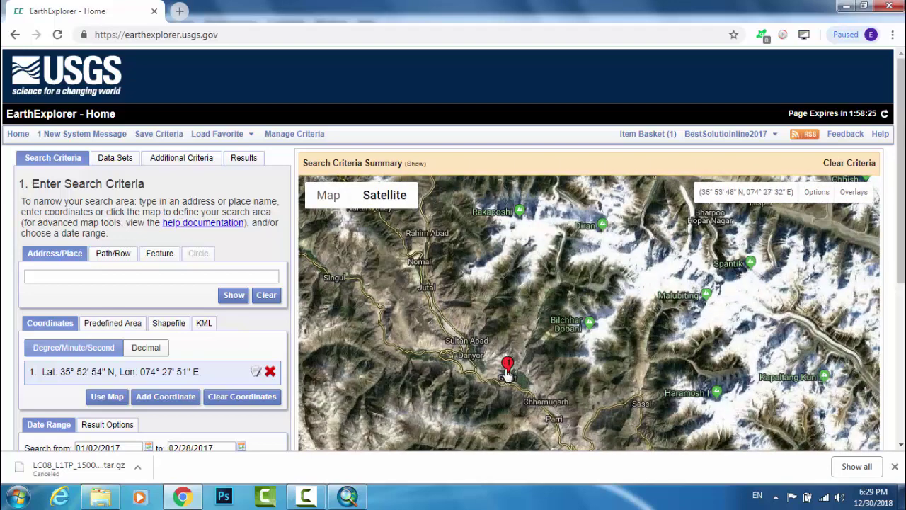
pyautogui.scroll(1, 505, 368)
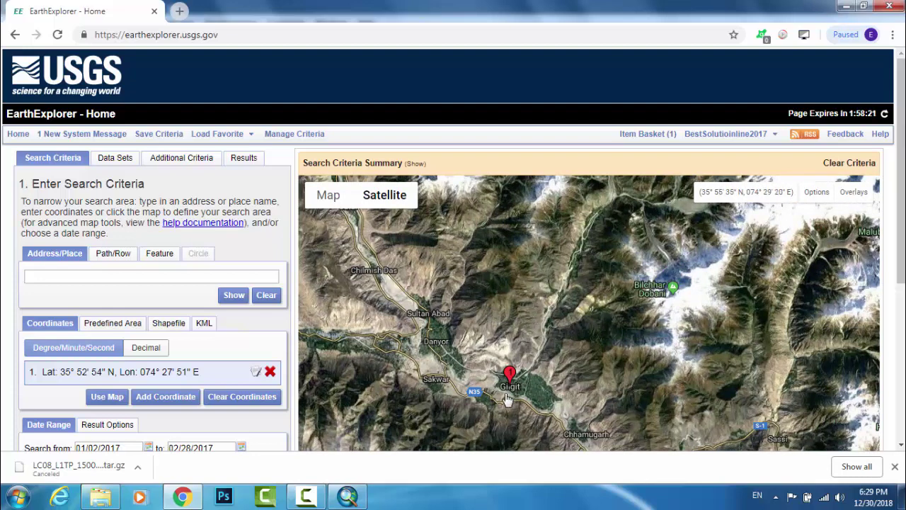
pyautogui.scroll(1, 502, 393)
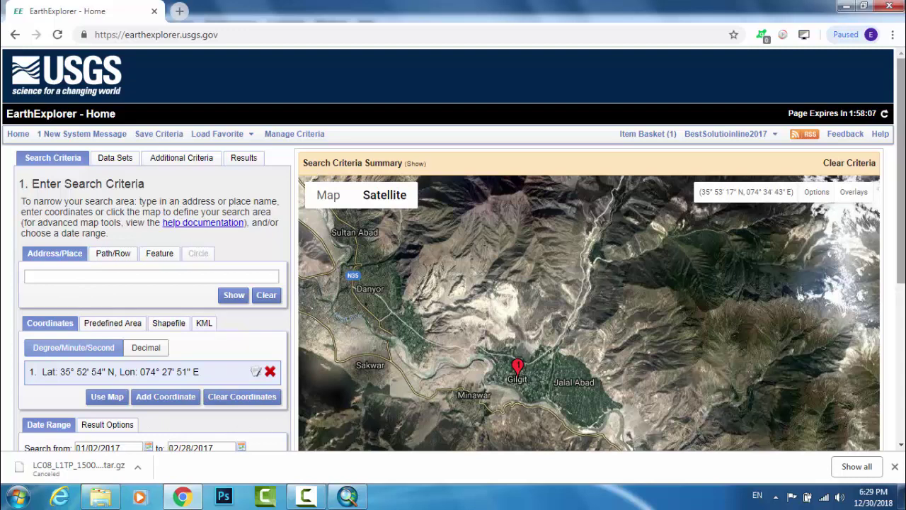
pyautogui.scroll(-1, 224, 402)
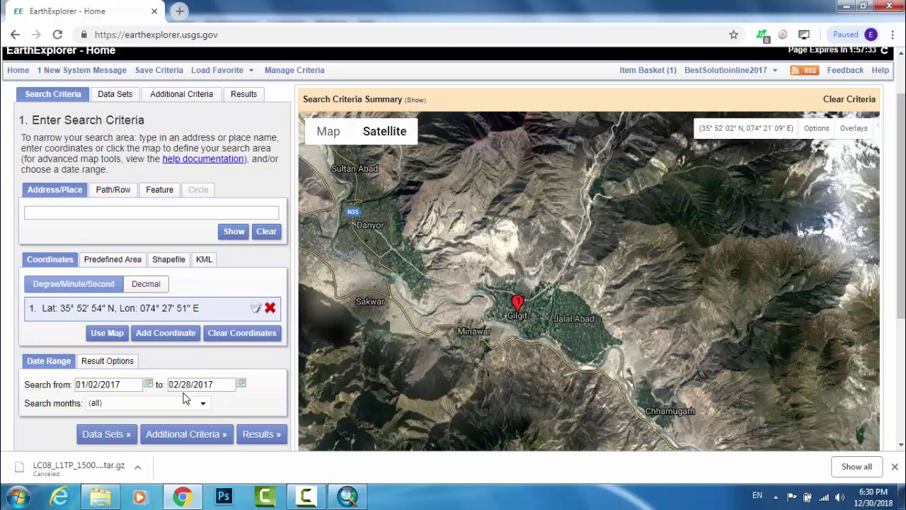
# - Select Landsat 8 OLI/TIRS C1 Level-1 under Landsat Collection 1 Level-1 as the data set
pyautogui.click(95, 436)
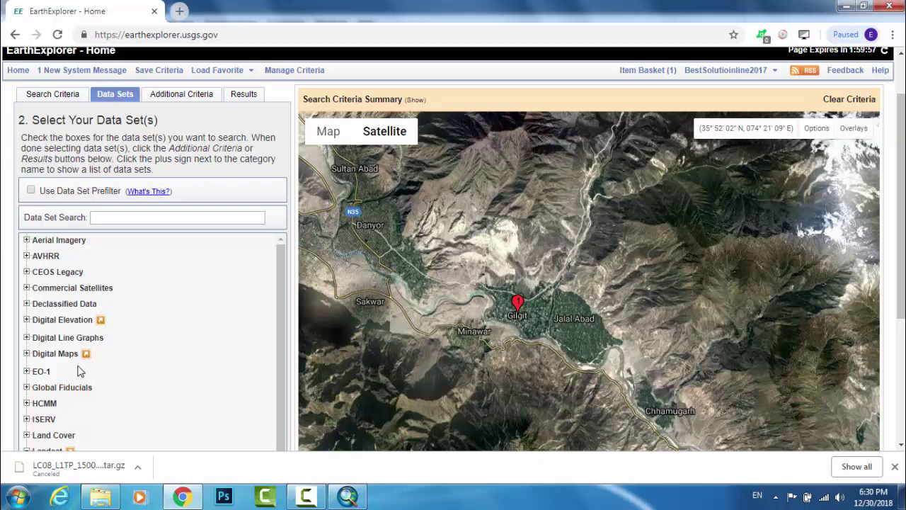
pyautogui.scroll(-1, 78, 370)
pyautogui.scroll(-1, 72, 358)
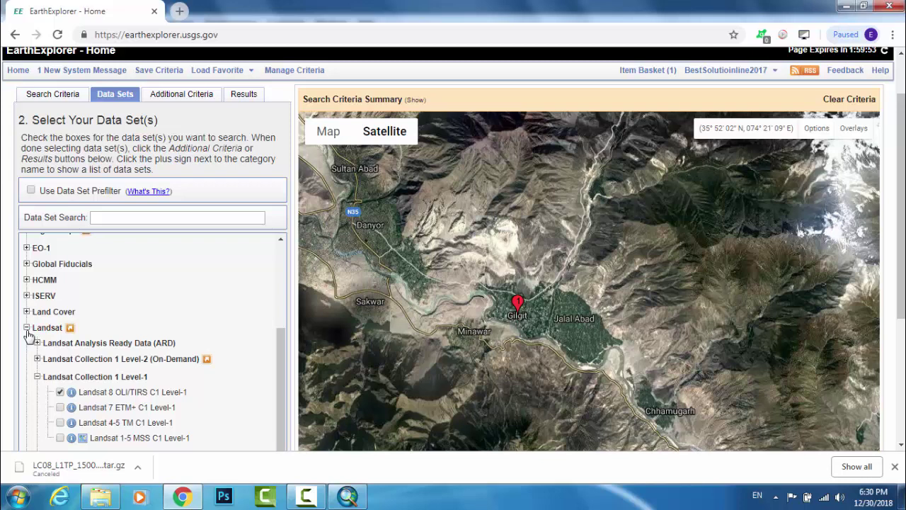
pyautogui.click(27, 328)
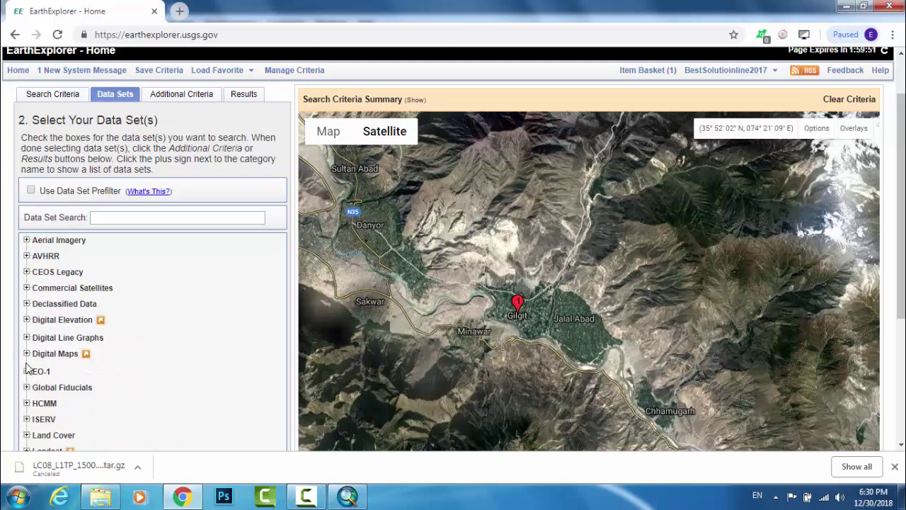
pyautogui.scroll(-2, 32, 367)
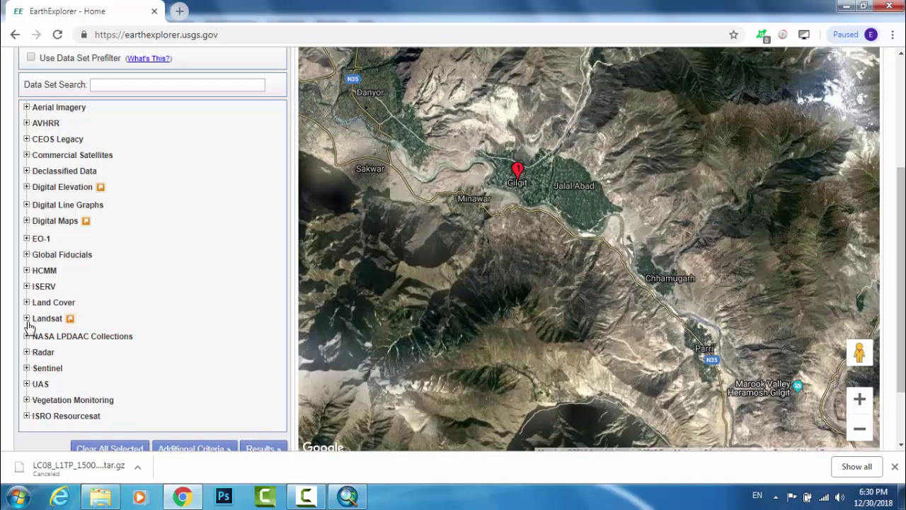
pyautogui.click(26, 319)
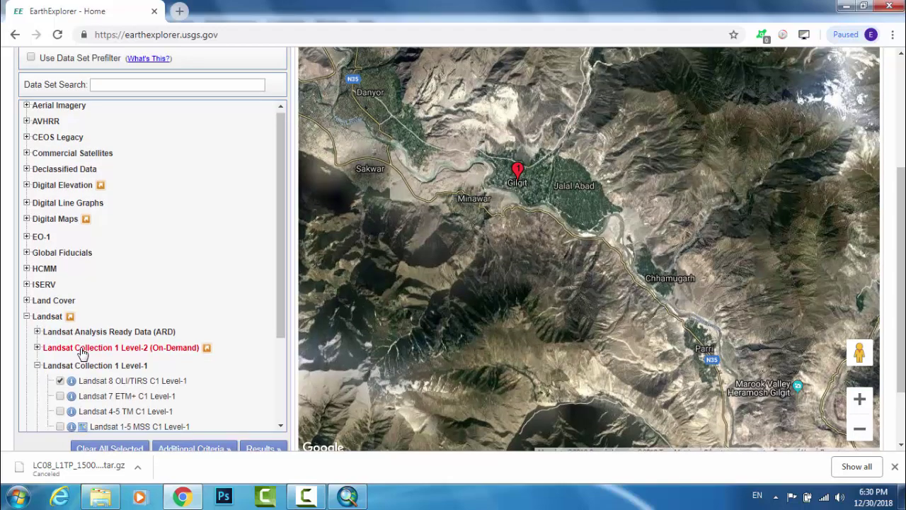
pyautogui.scroll(-3, 78, 343)
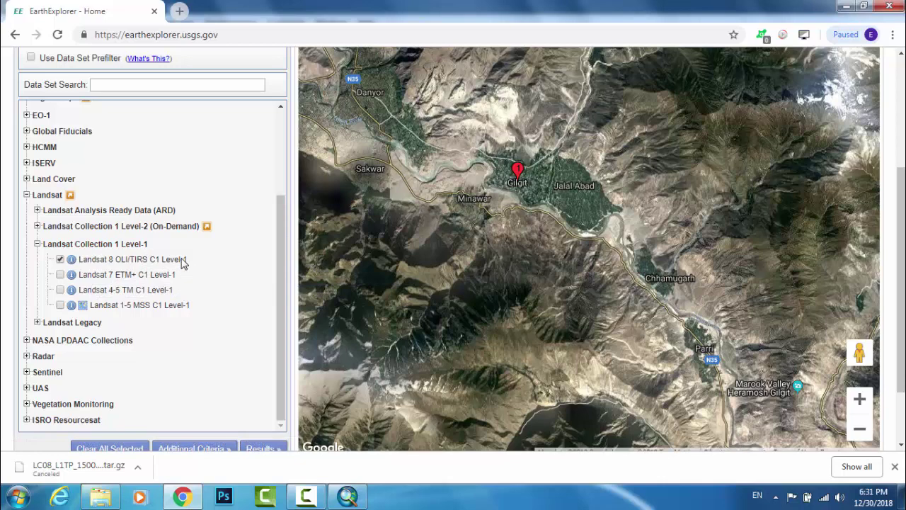
pyautogui.scroll(-1, 178, 324)
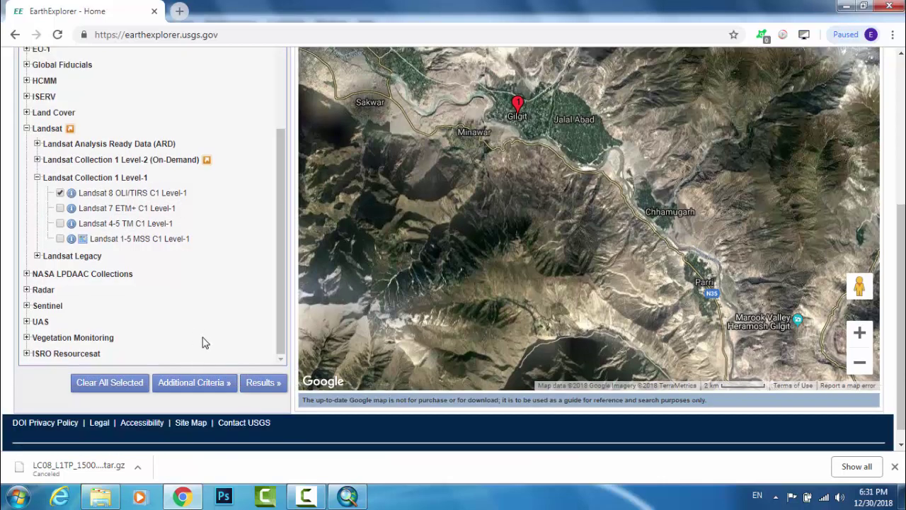
# - Show the 7 matching Landsat 8 scenes and scroll through the results list
pyautogui.click(264, 383)
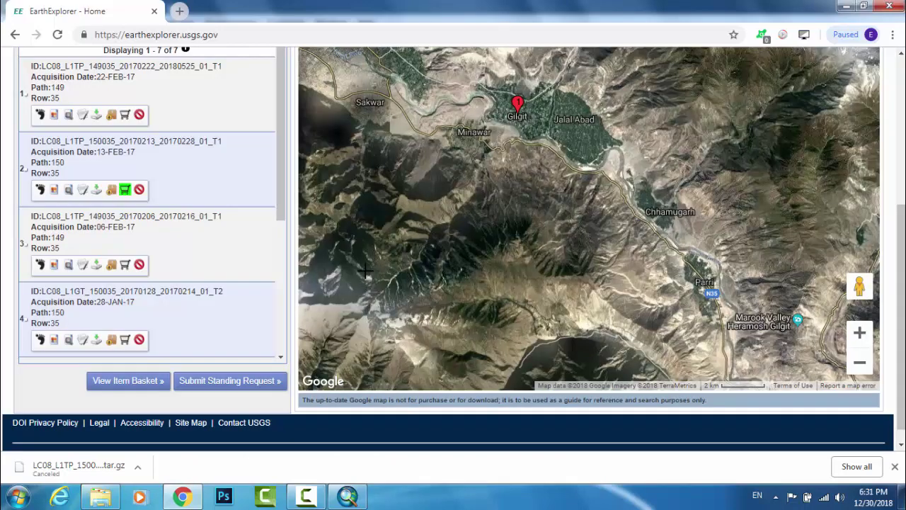
pyautogui.scroll(1, 217, 200)
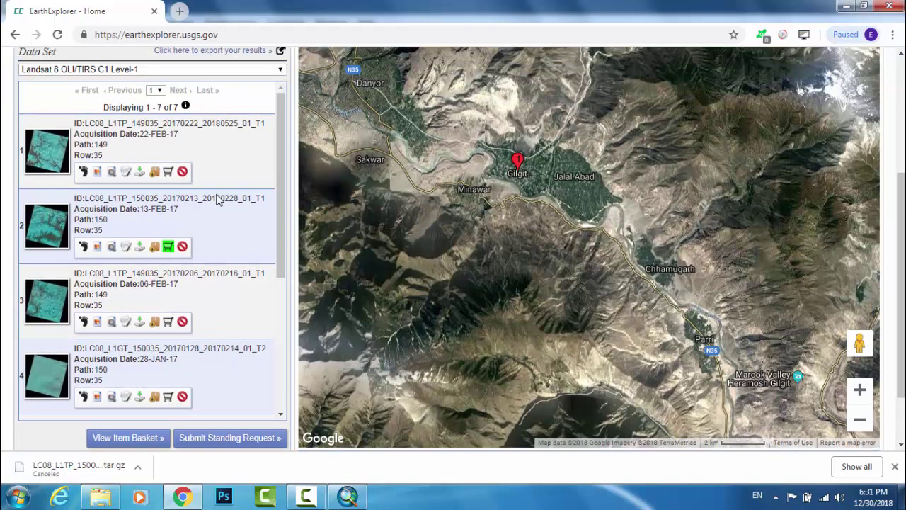
pyautogui.scroll(-1, 218, 200)
pyautogui.scroll(-1, 218, 200)
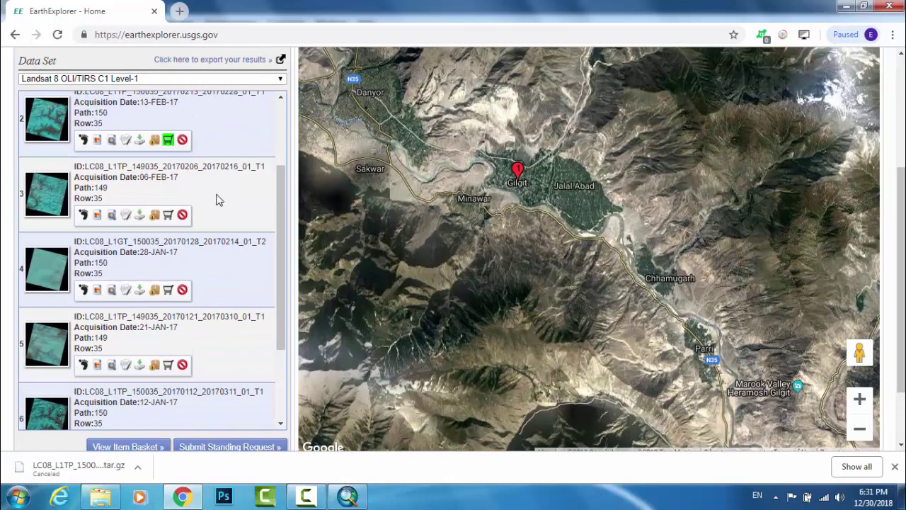
pyautogui.scroll(2, 217, 200)
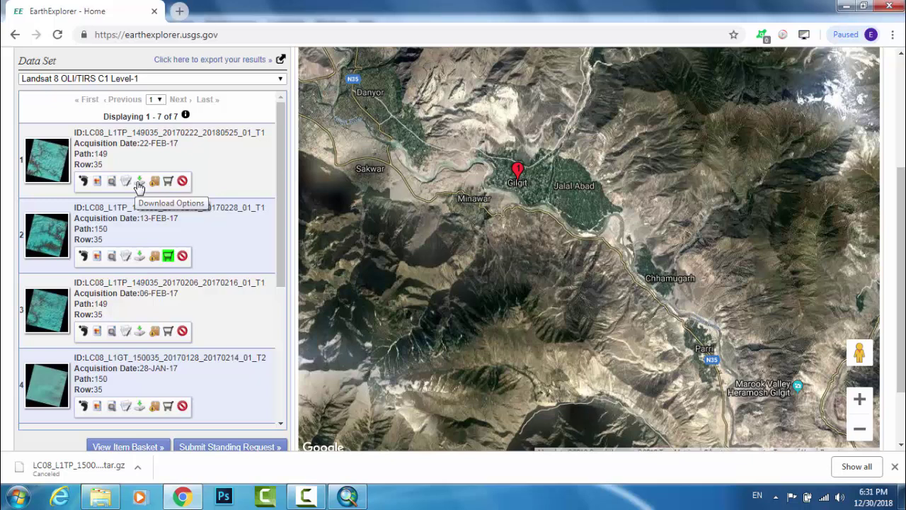
# - Download the Level-1 GeoTIFF product for the first scene and the 13-FEB-17 scene
pyautogui.click(138, 183)
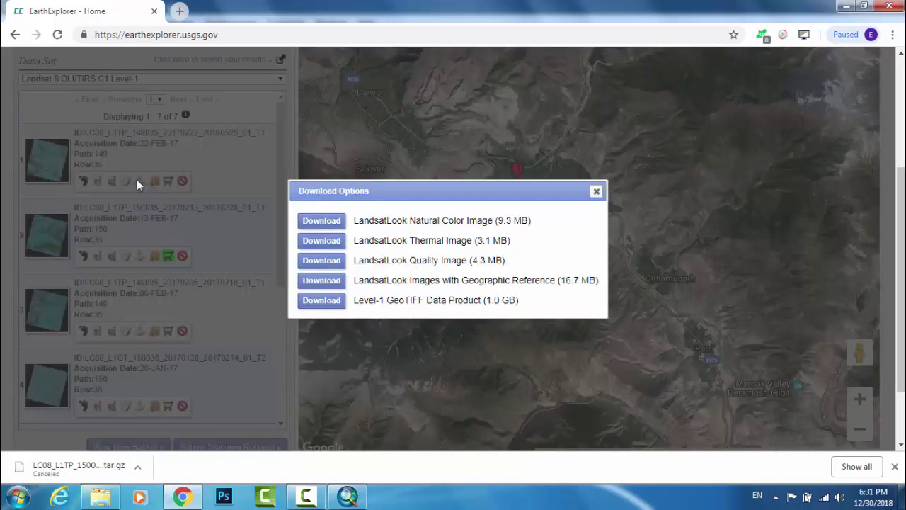
pyautogui.click(337, 304)
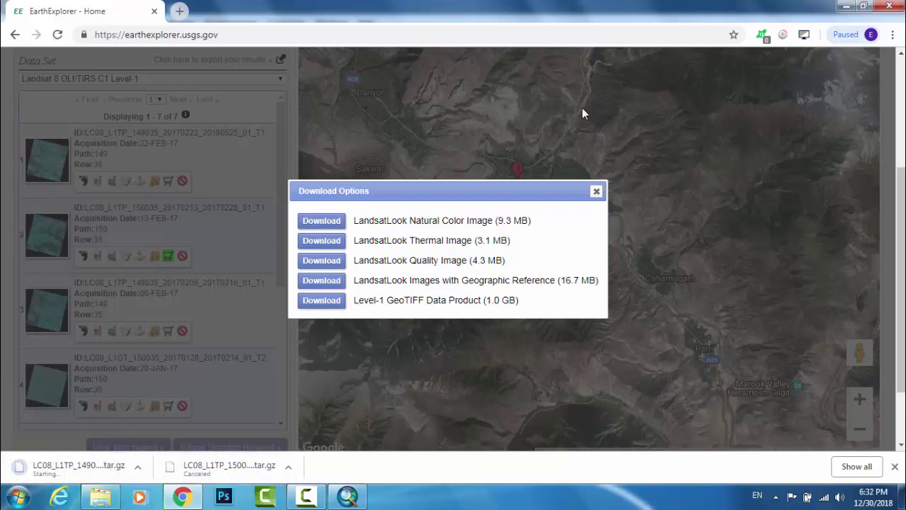
pyautogui.click(596, 191)
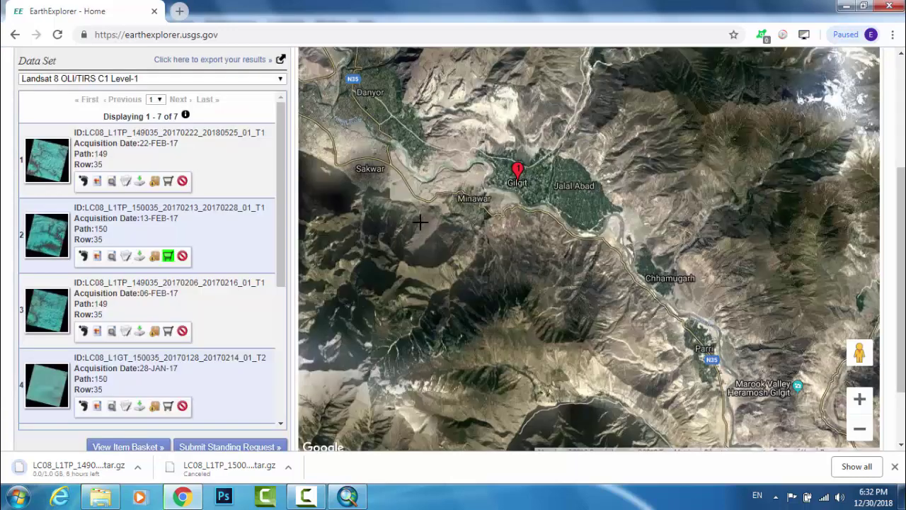
pyautogui.click(140, 256)
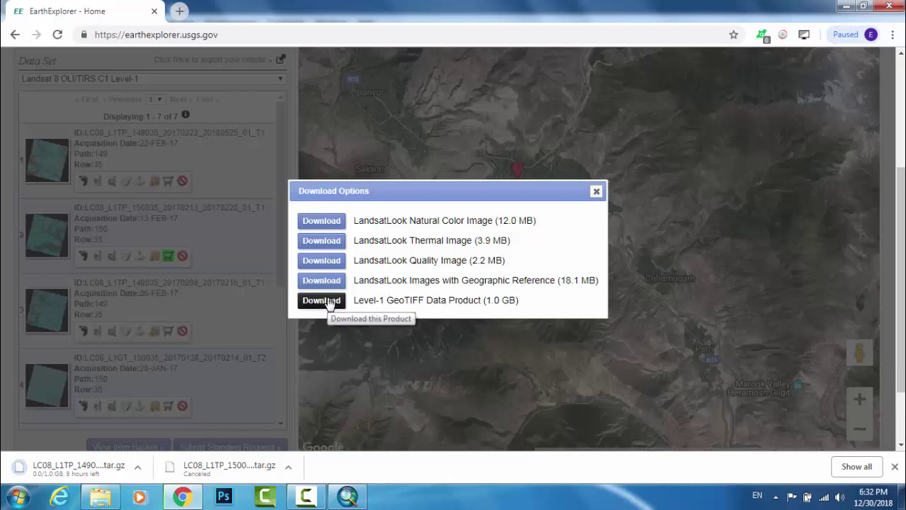
pyautogui.click(323, 300)
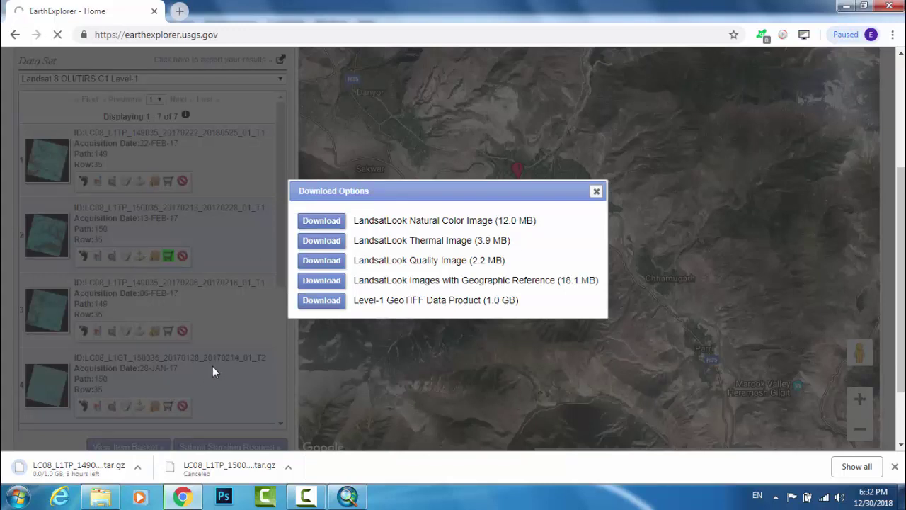
pyautogui.click(595, 193)
# - Download Level-1 GeoTIFF products for the 06-FEB-17, 28-JAN-17 and 21-JAN-17 scenes
pyautogui.scroll(-1, 153, 293)
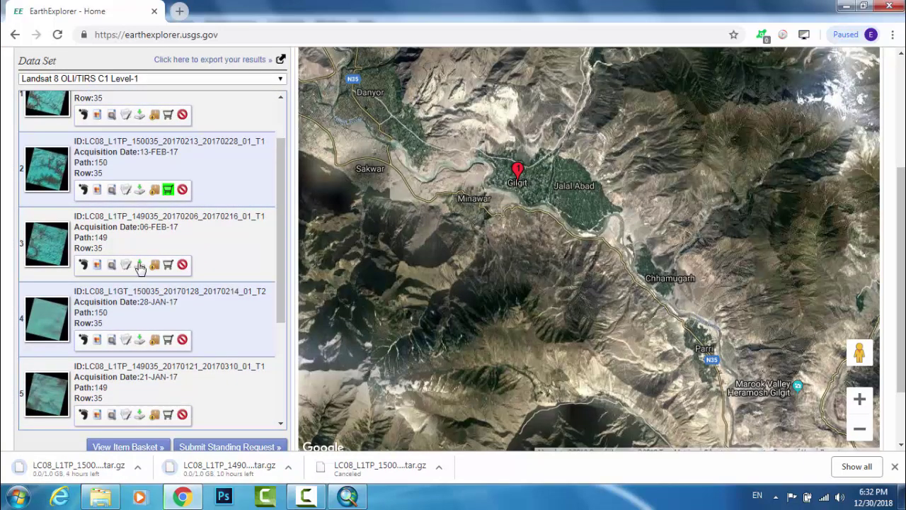
pyautogui.click(140, 265)
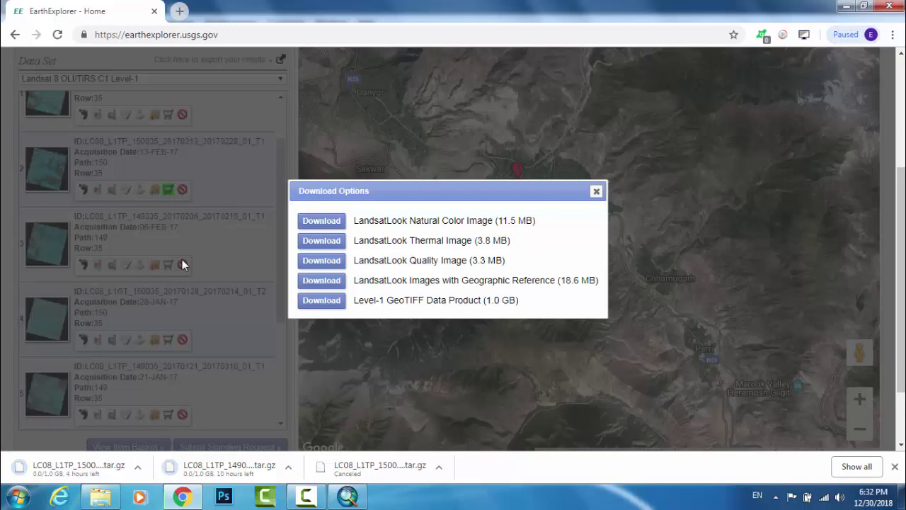
pyautogui.click(317, 306)
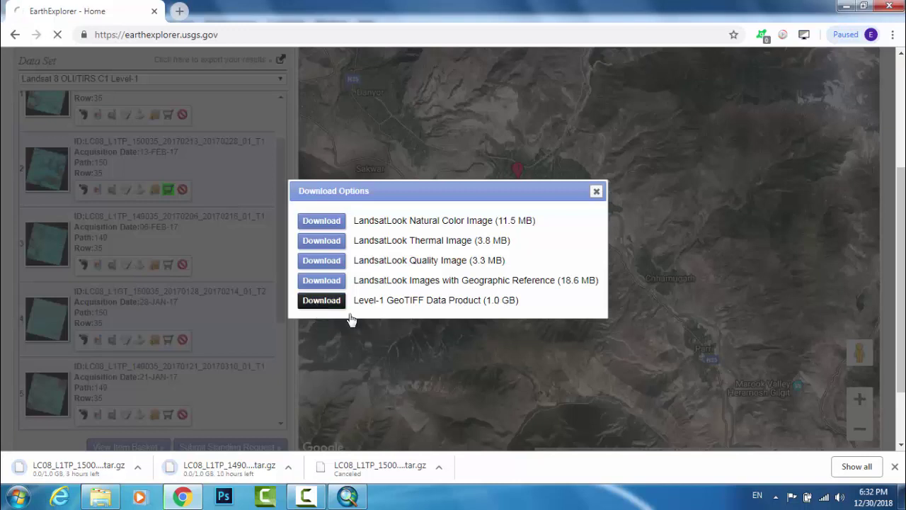
pyautogui.click(597, 193)
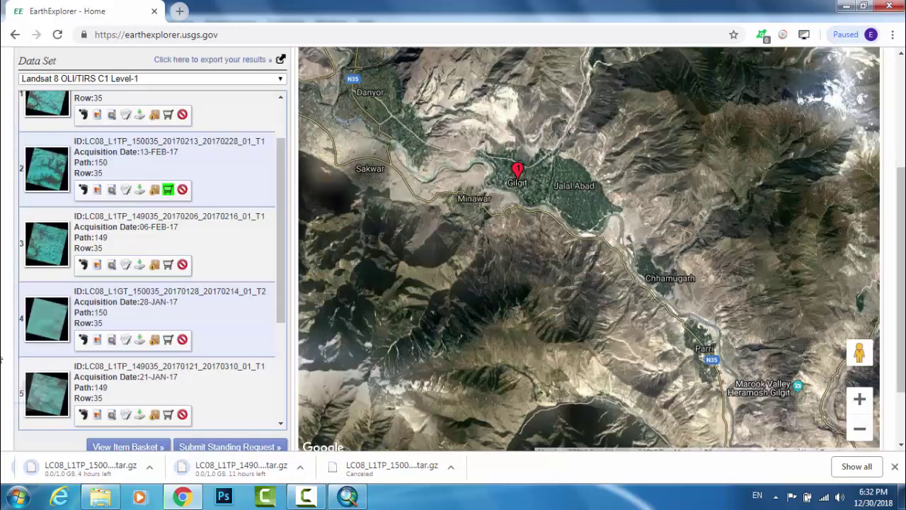
pyautogui.click(140, 340)
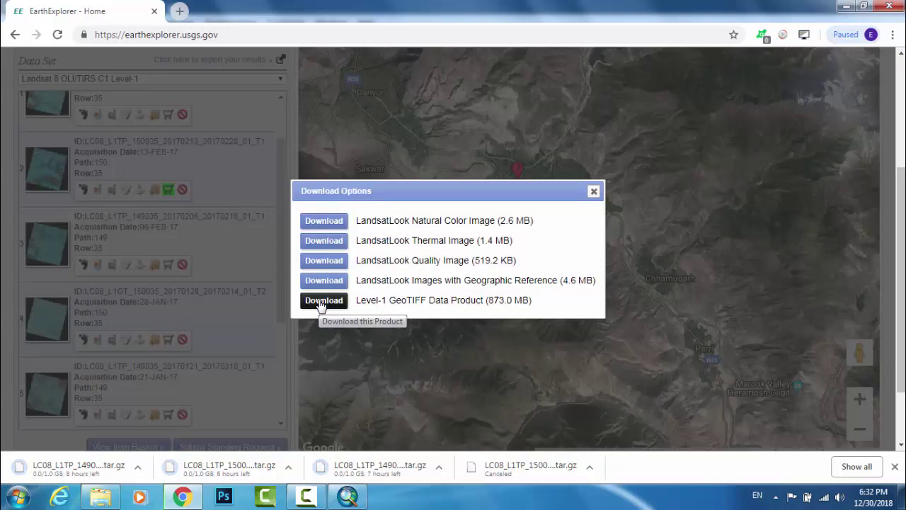
pyautogui.click(323, 301)
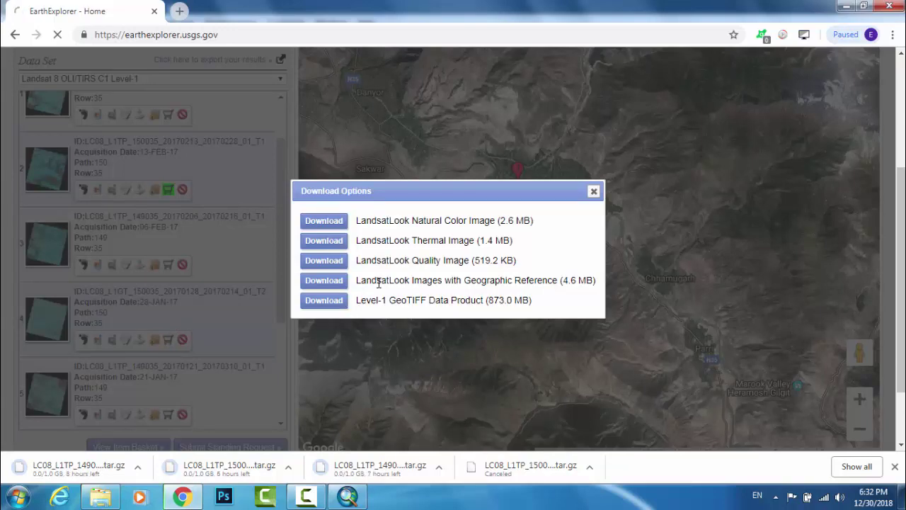
pyautogui.click(593, 192)
pyautogui.scroll(-1, 176, 333)
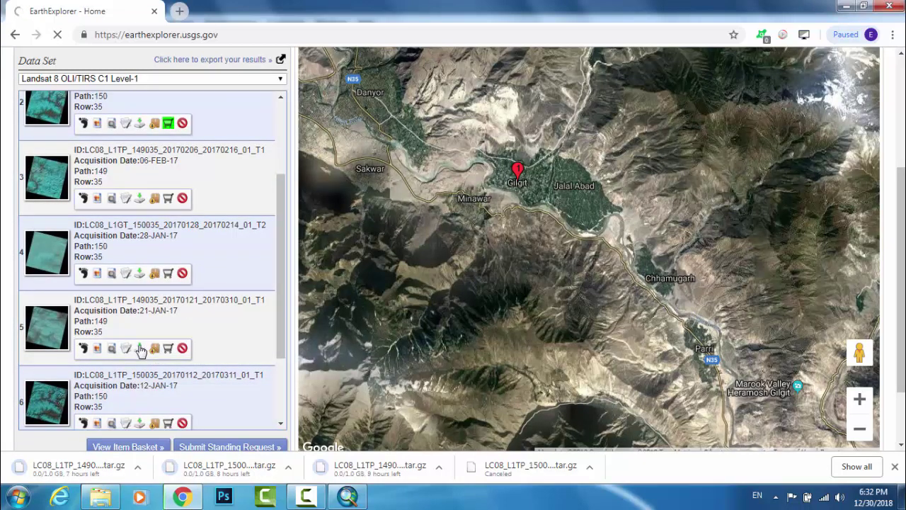
pyautogui.click(141, 348)
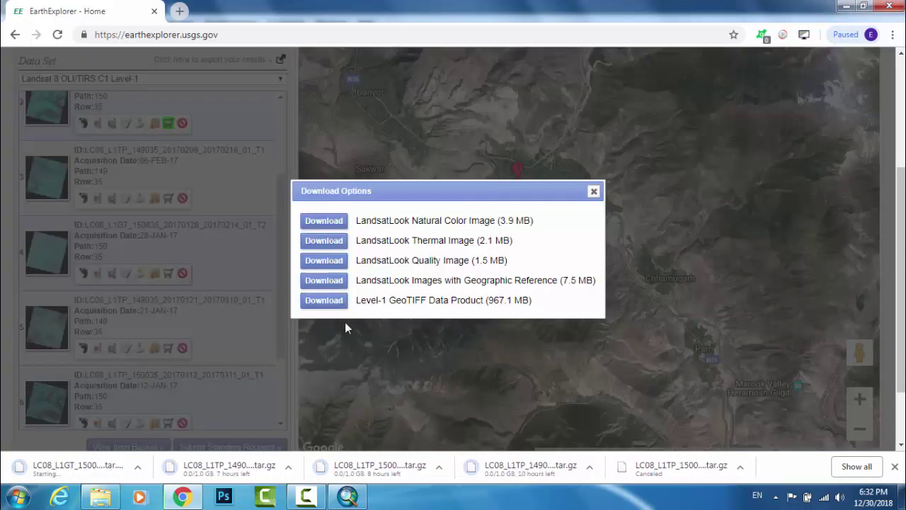
pyautogui.click(325, 302)
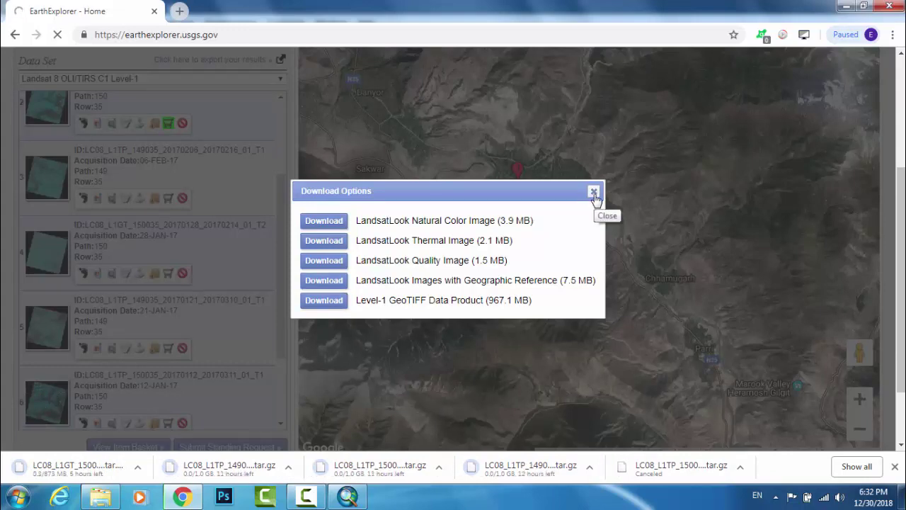
# - Start Level-1 GeoTIFF downloads for the 12-JAN-17 and 05-JAN-17 scenes
pyautogui.click(594, 192)
pyautogui.scroll(-2, 146, 372)
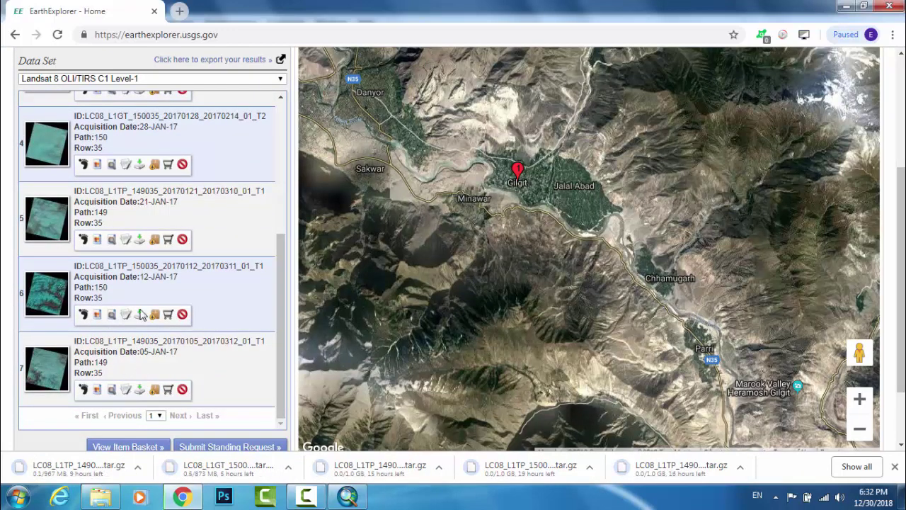
pyautogui.click(141, 314)
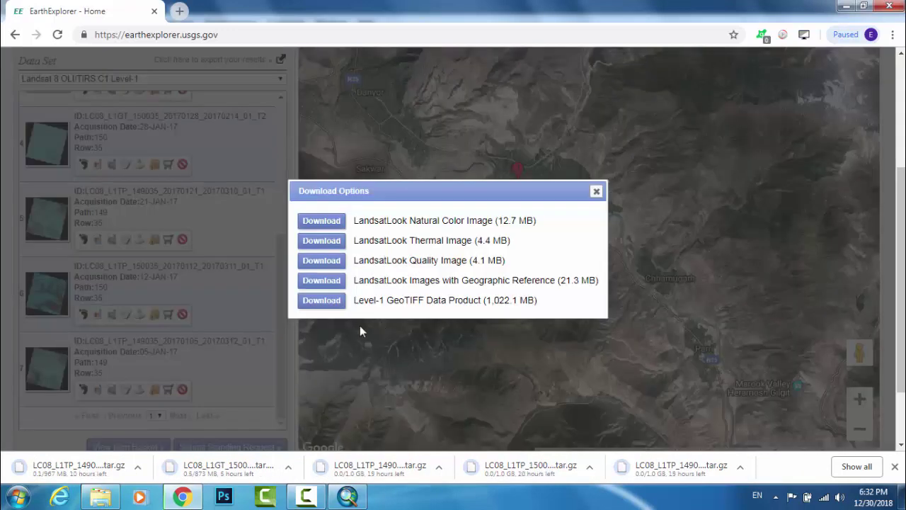
pyautogui.click(315, 297)
pyautogui.click(596, 193)
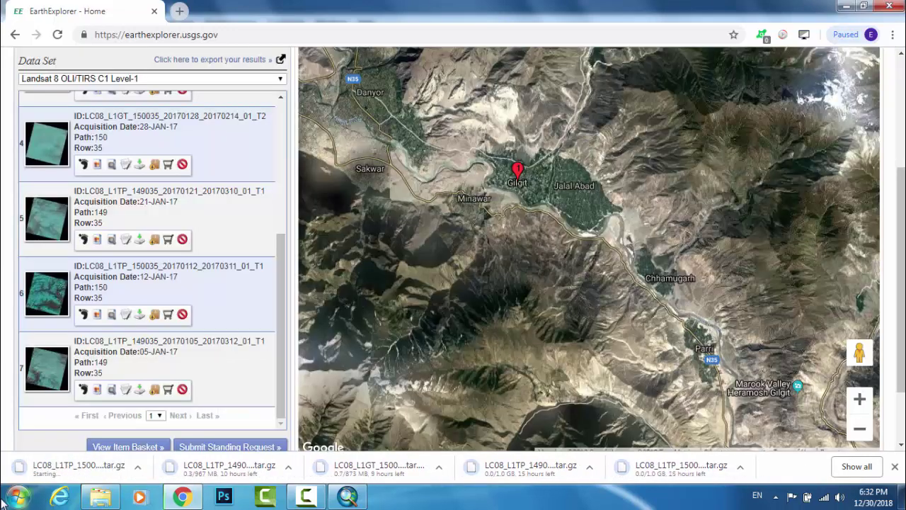
pyautogui.click(140, 390)
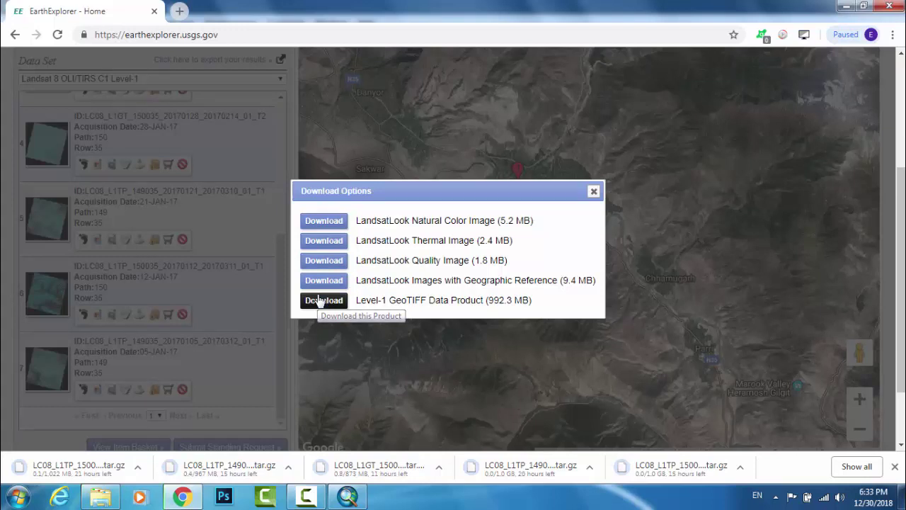
pyautogui.click(320, 301)
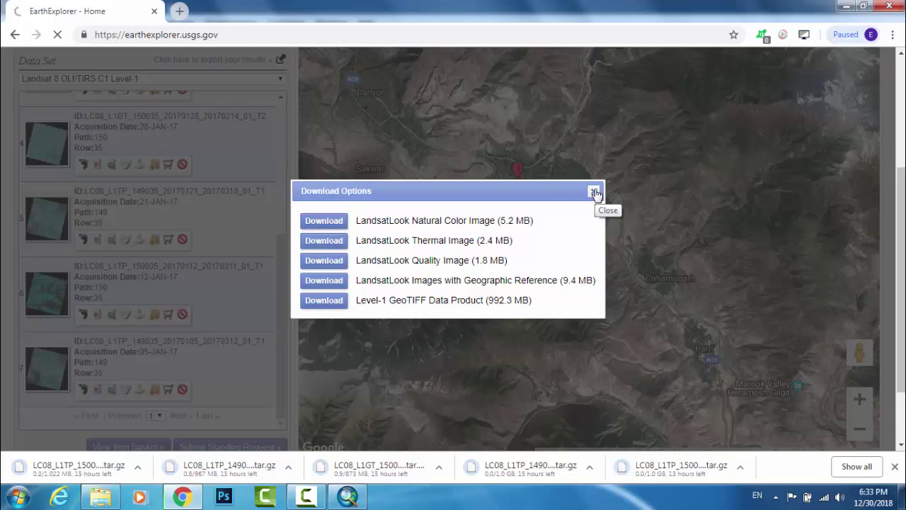
pyautogui.click(594, 193)
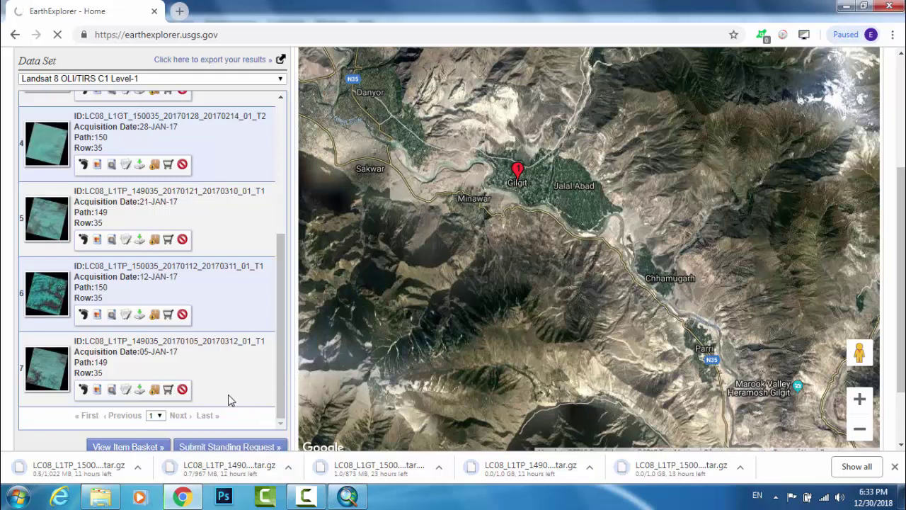
pyautogui.scroll(5, 229, 400)
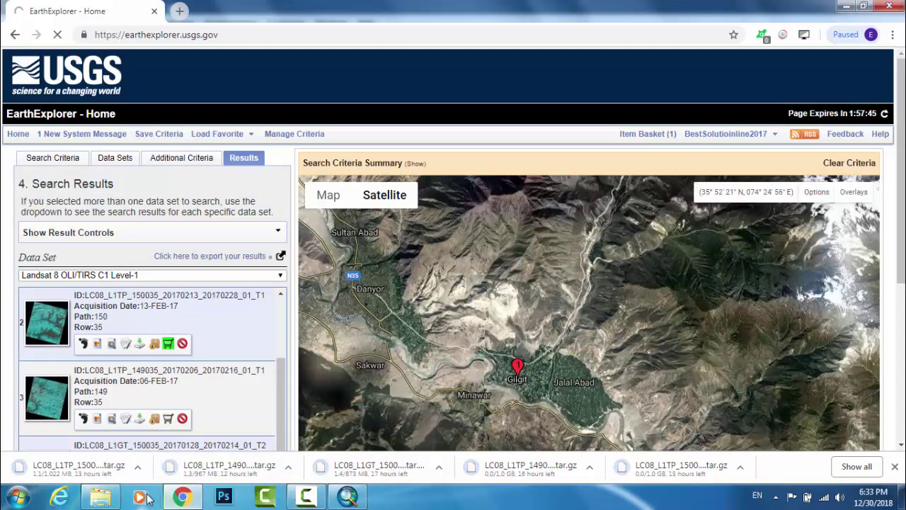
pyautogui.click(99, 499)
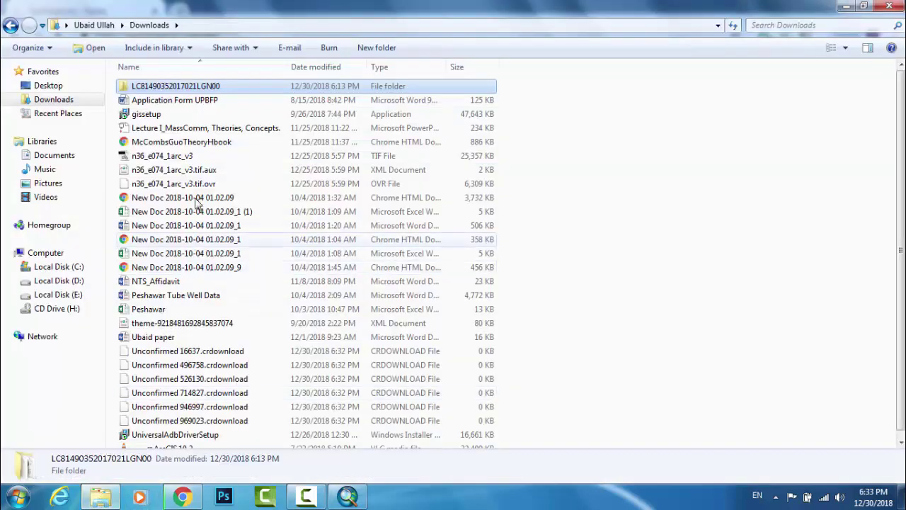
pyautogui.doubleClick(158, 88)
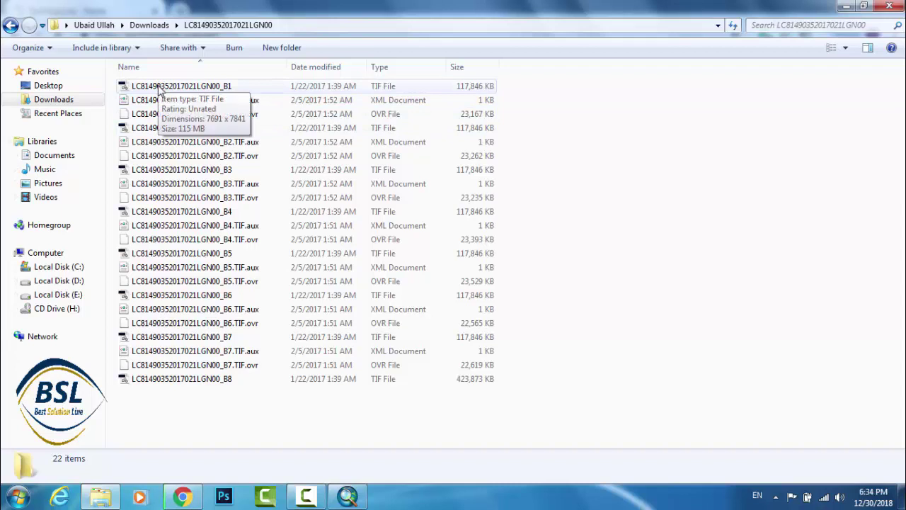
pyautogui.moveTo(161, 89); pyautogui.dragTo(347, 501)
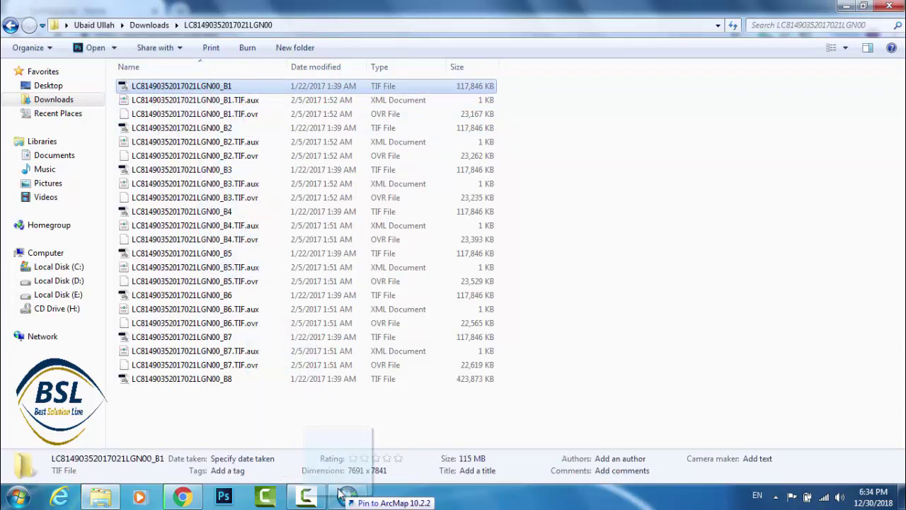
pyautogui.moveTo(347, 500); pyautogui.dragTo(65, 174)
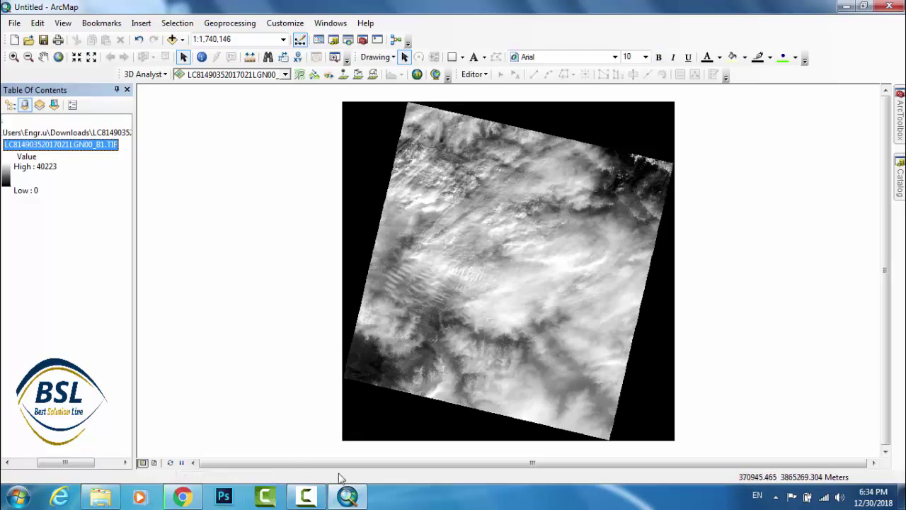
pyautogui.click(347, 496)
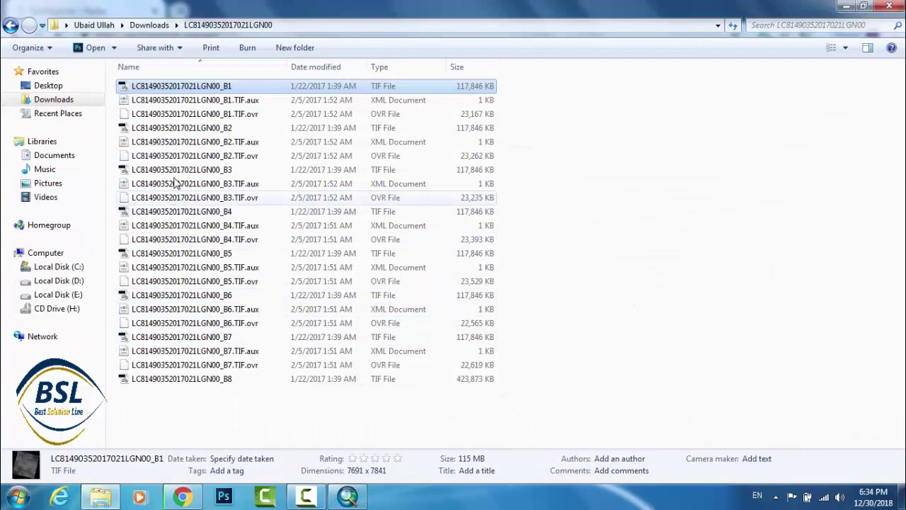
pyautogui.click(182, 131)
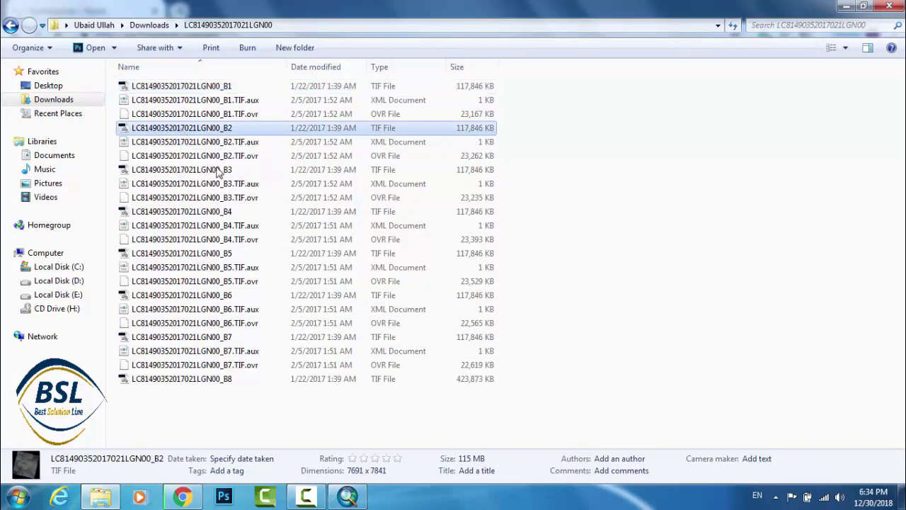
pyautogui.click(346, 496)
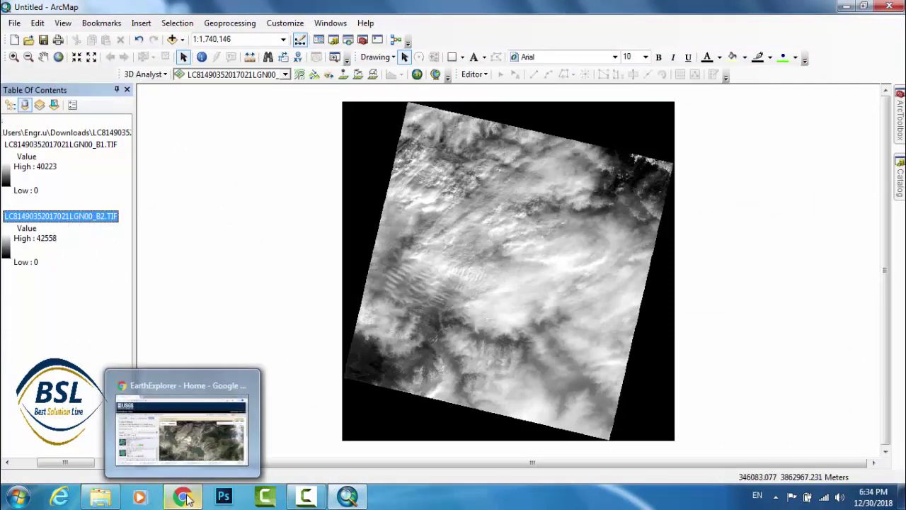
pyautogui.moveTo(100, 497)
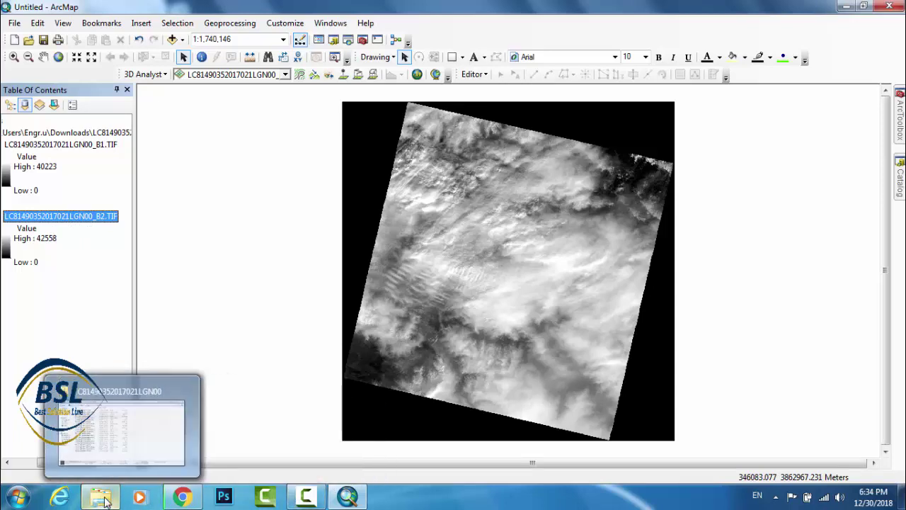
pyautogui.click(105, 458)
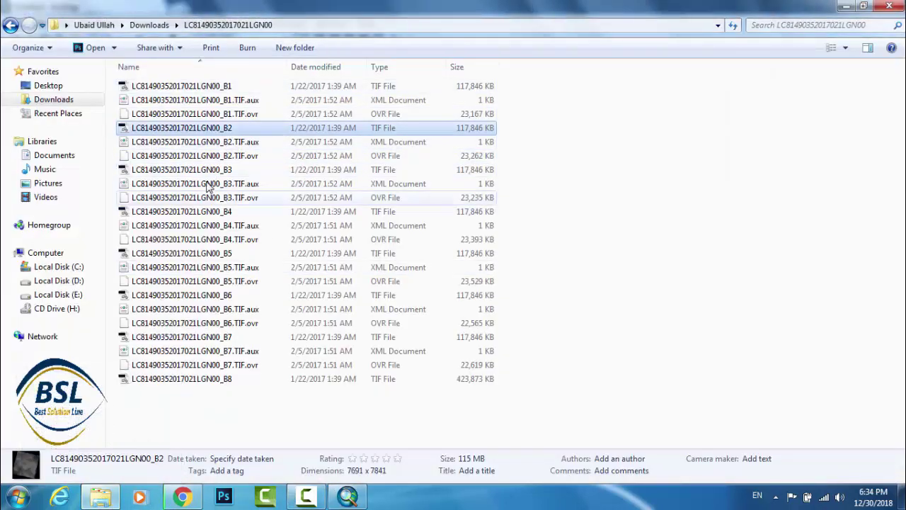
pyautogui.moveTo(201, 170); pyautogui.dragTo(312, 351)
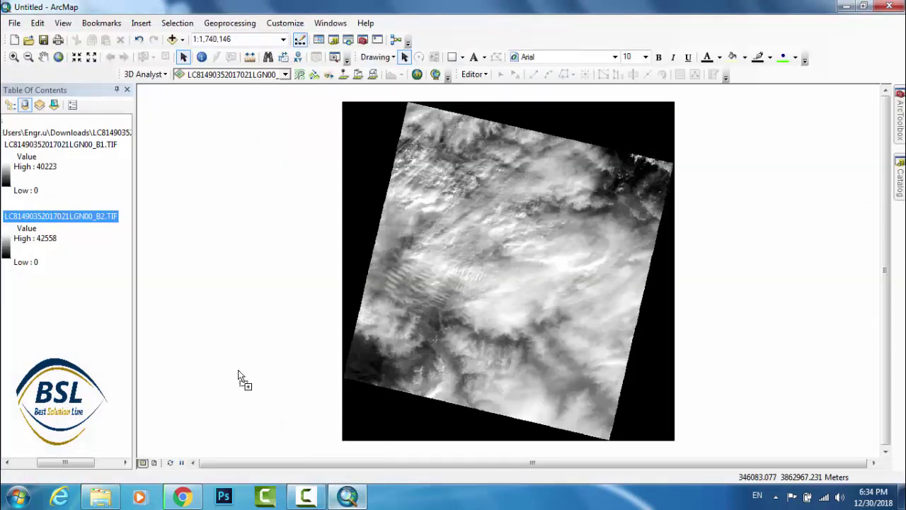
pyautogui.moveTo(311, 351); pyautogui.dragTo(34, 296)
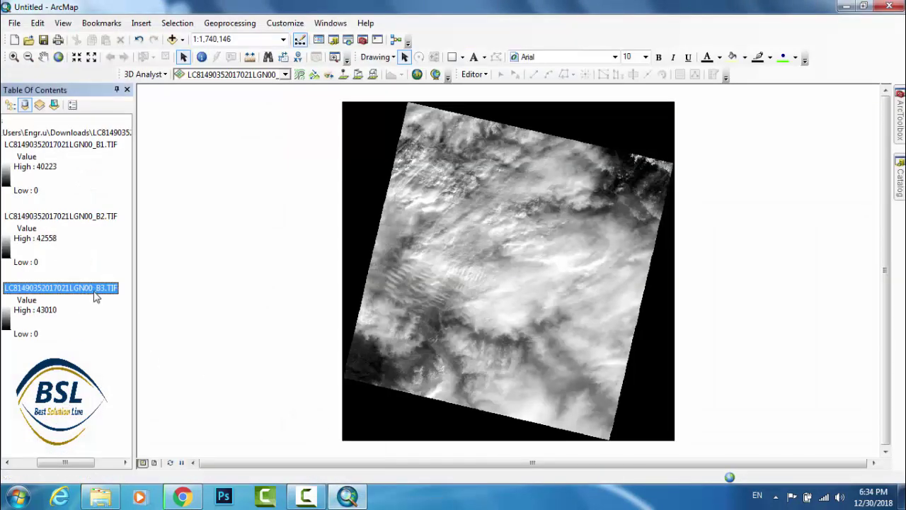